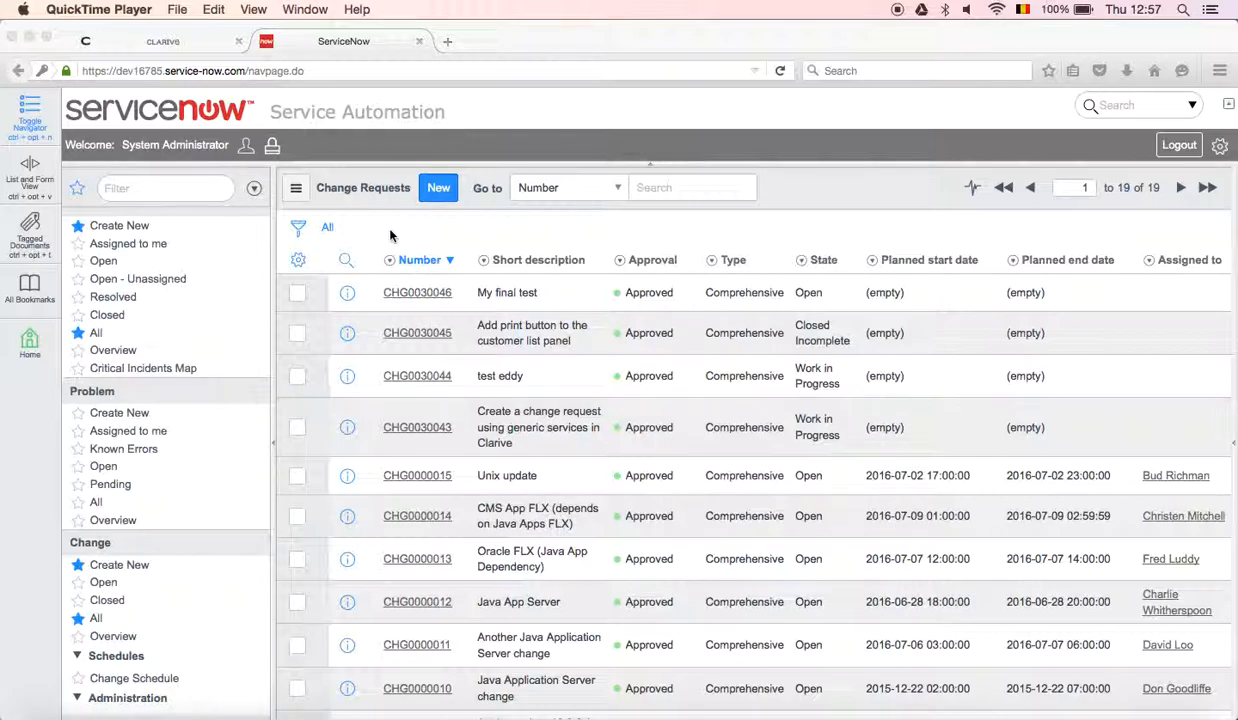
# Start a new change request in ServiceNow and set its category to Software.
pyautogui.click(200, 43)
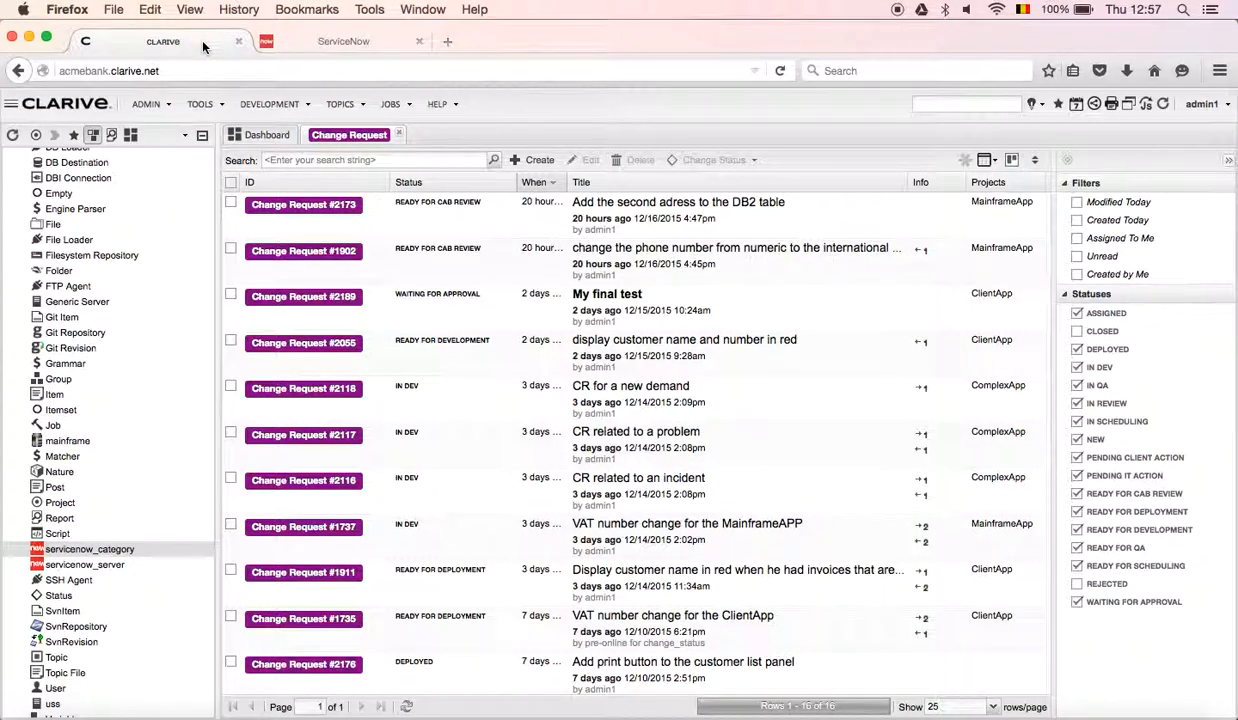
pyautogui.click(335, 43)
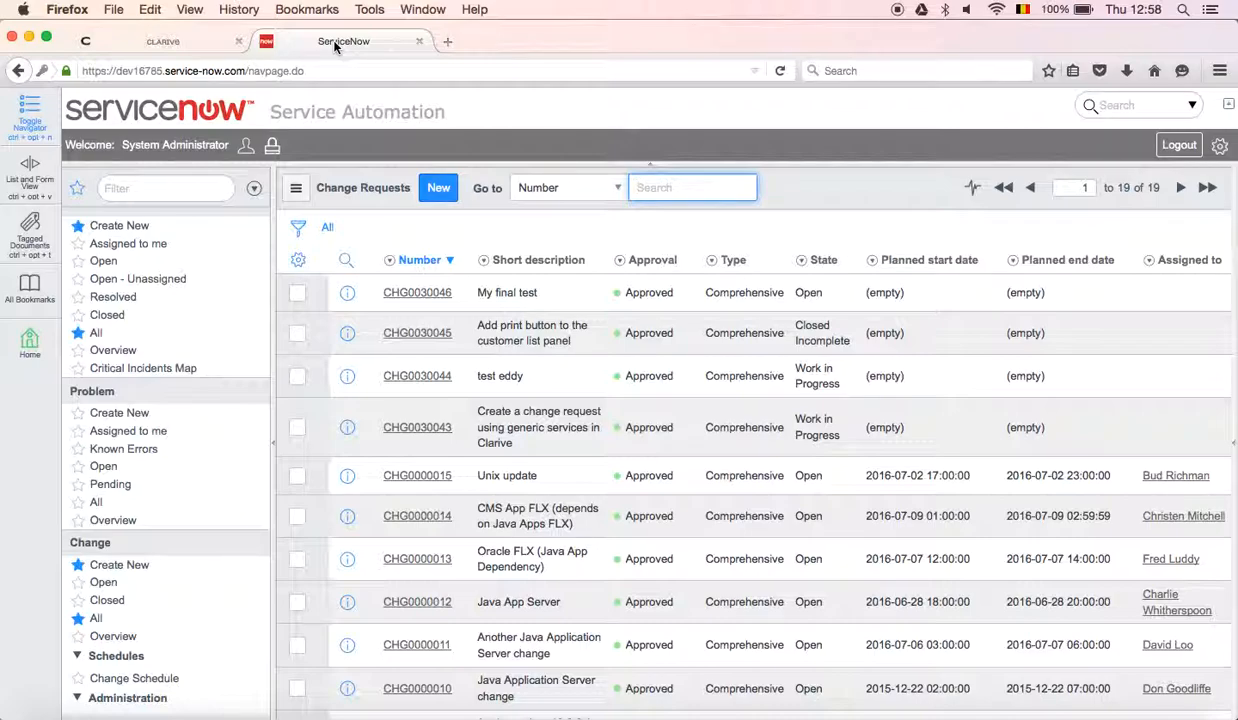
pyautogui.click(443, 192)
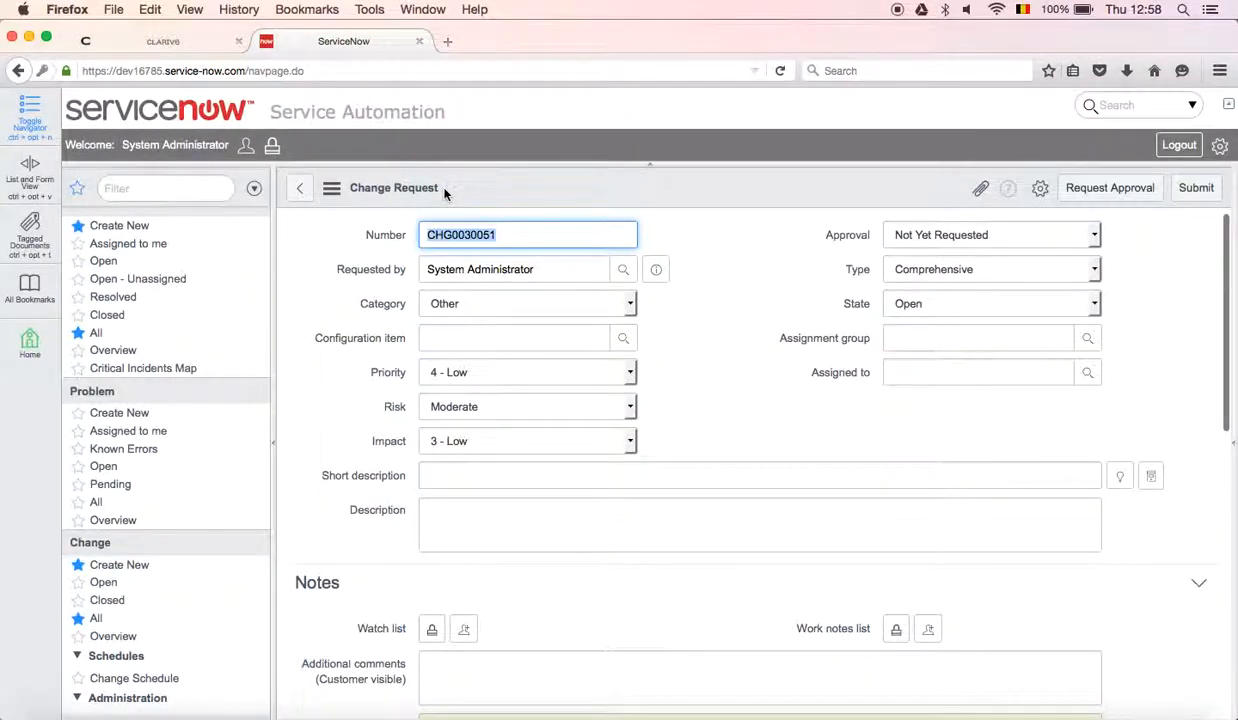
pyautogui.click(615, 303)
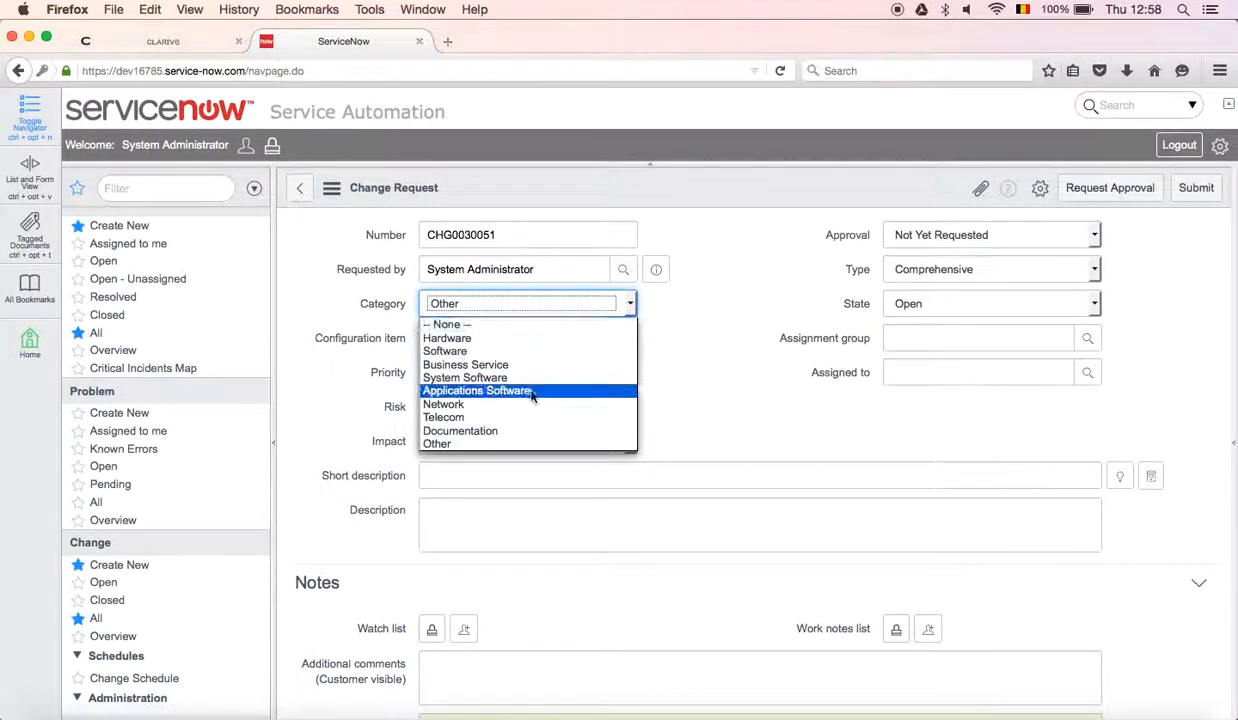
pyautogui.click(501, 352)
# Enter "second address to the DB2 table customer to be added" as the change request's short description.
pyautogui.click(458, 474)
pyautogui.write('second')
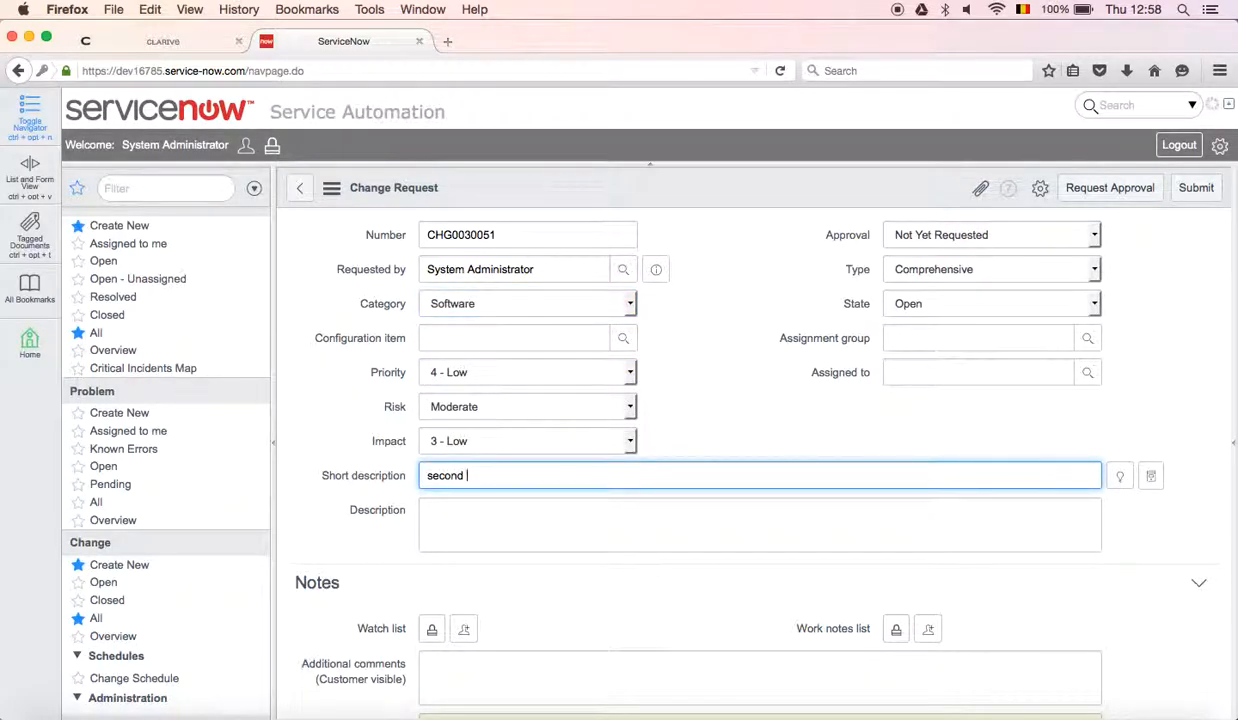
pyautogui.write(' address to the DB2 table')
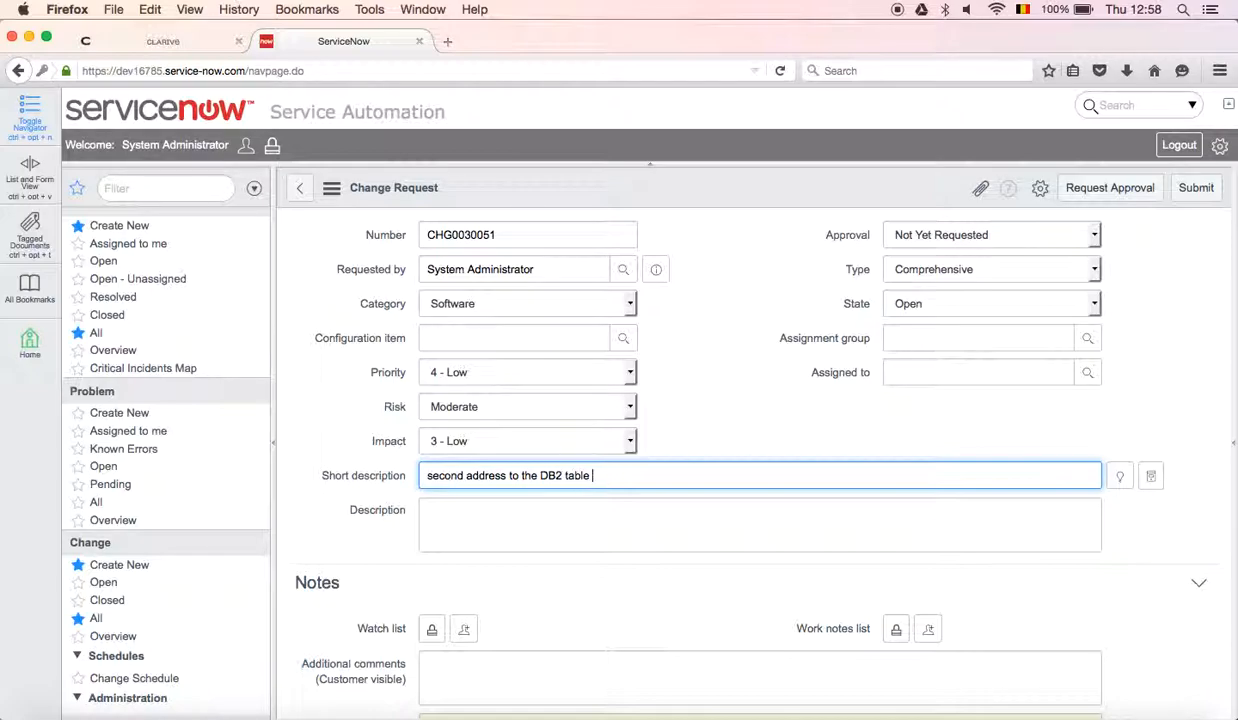
pyautogui.write(' customer to be added')
# Fill in the description "distinction between invoice and delivery address" and submit the change request.
pyautogui.click(429, 516)
pyautogui.write('distinction between invoice and delivery address')
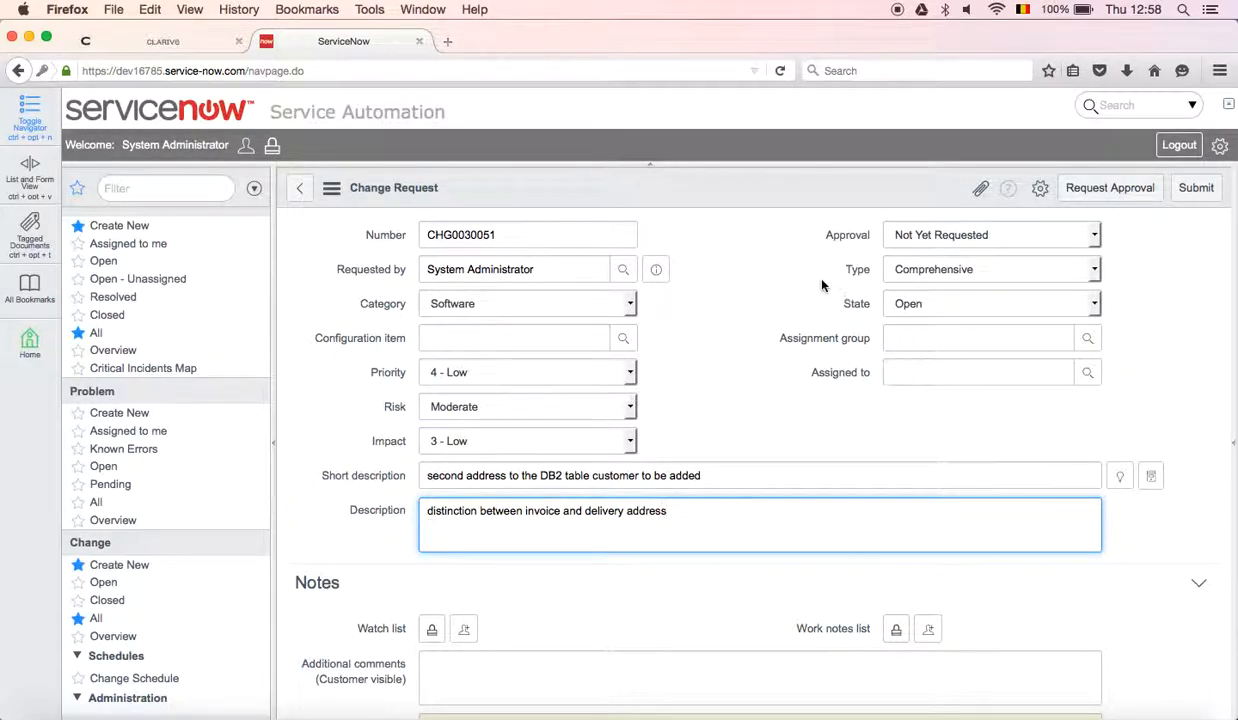
pyautogui.click(1194, 189)
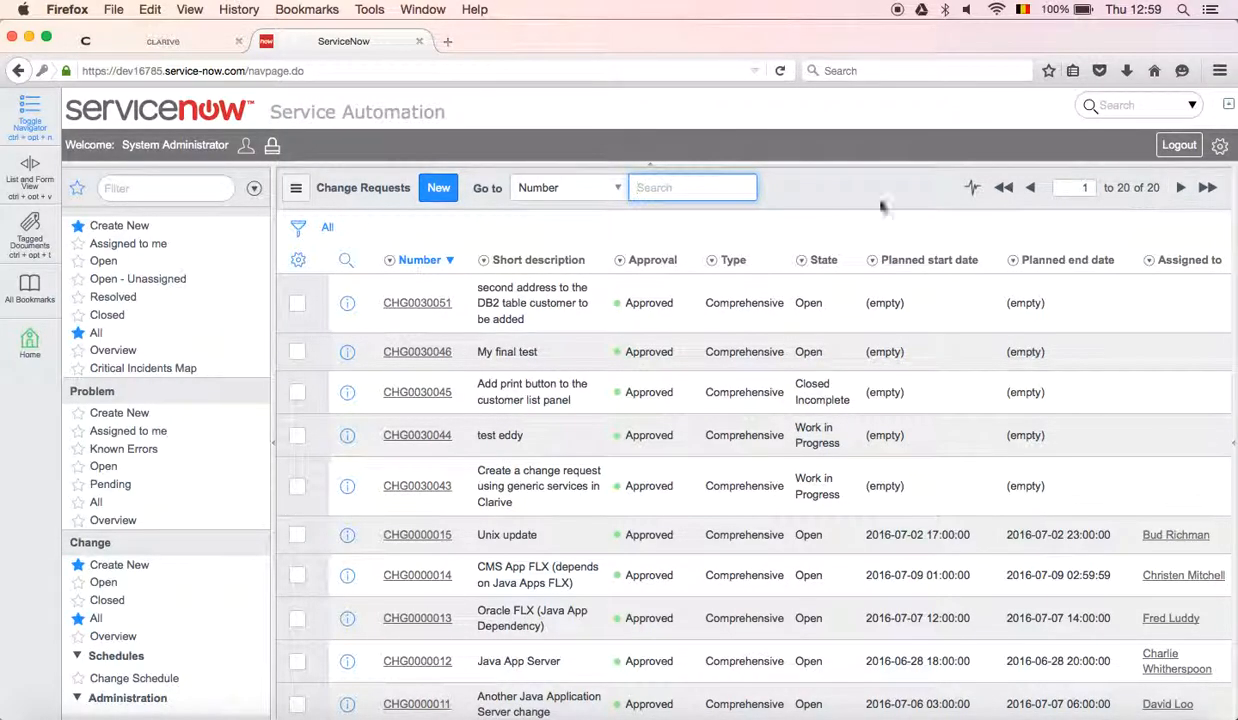
# Switch to Clarive, refresh the change request list and open "second address to the DB2 table customer to be added".
pyautogui.click(169, 39)
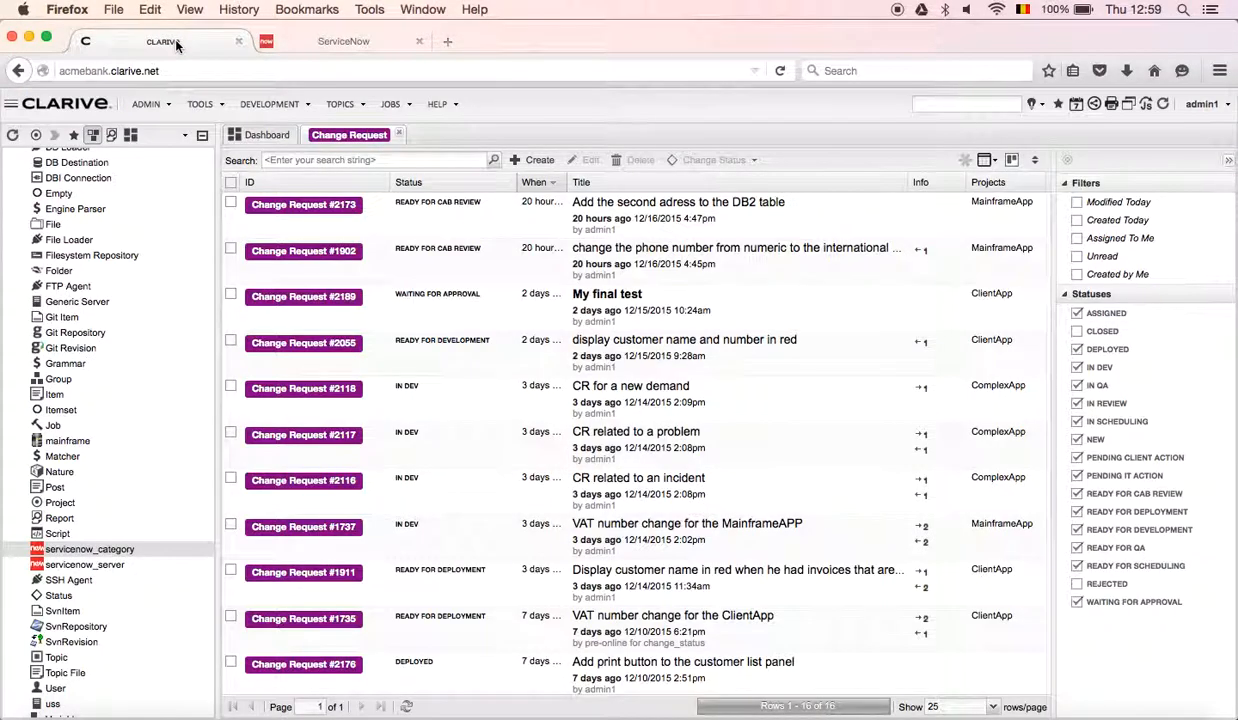
pyautogui.click(1163, 106)
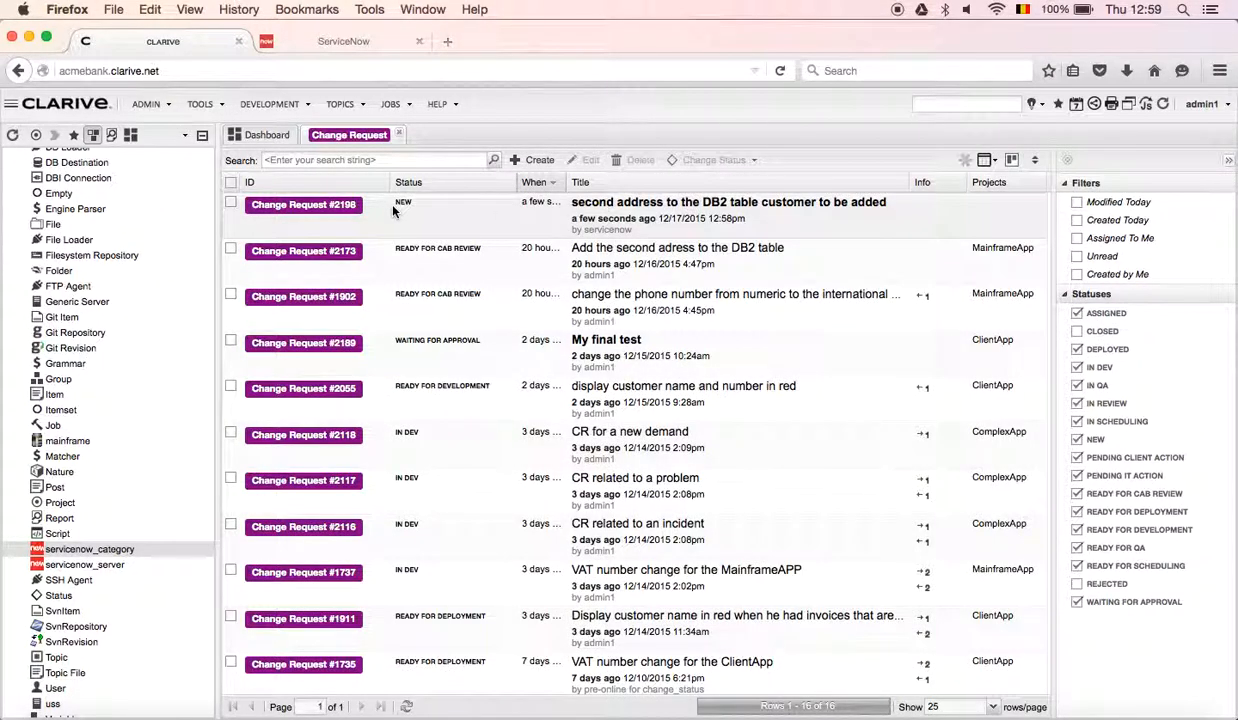
pyautogui.click(303, 205)
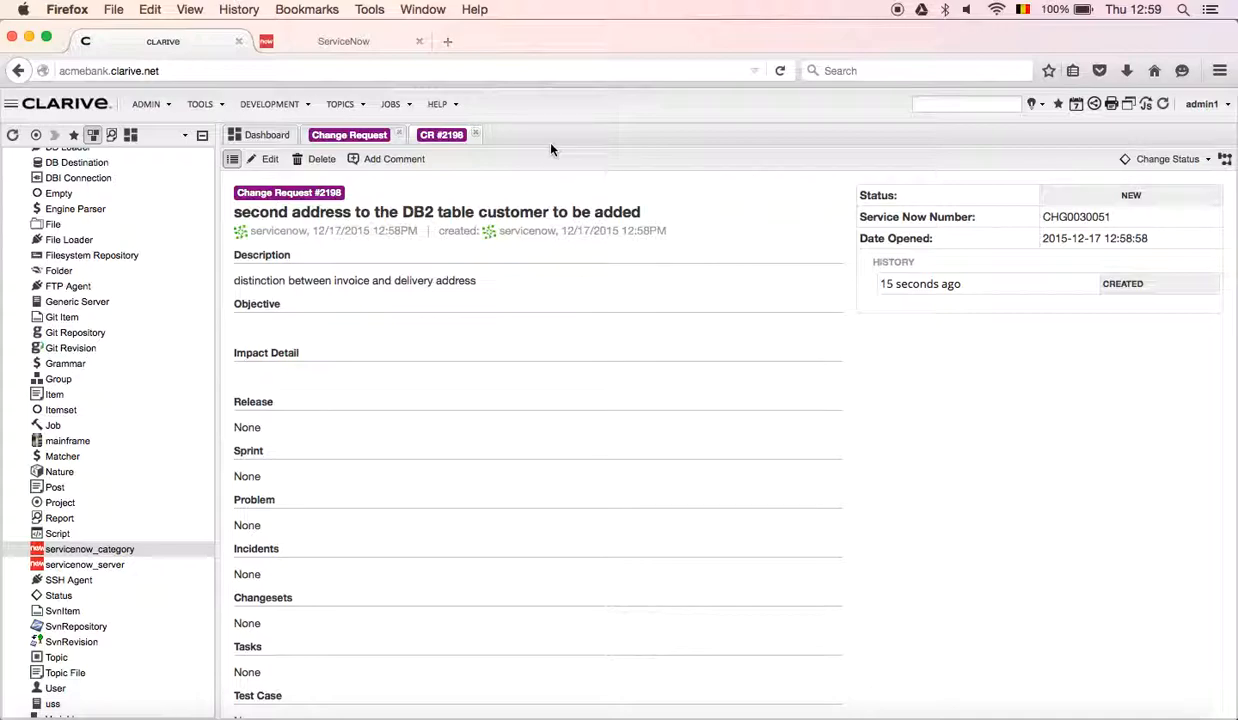
# Edit the open change request and set its status to Assigned.
pyautogui.click(272, 161)
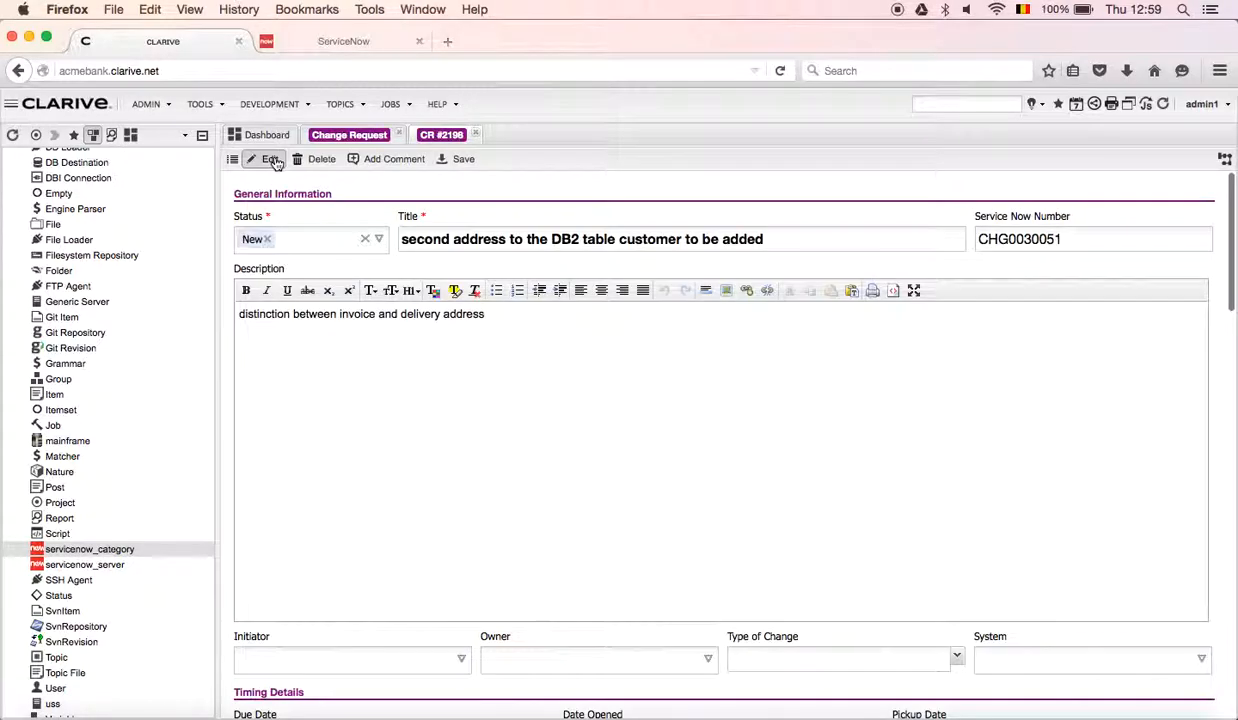
pyautogui.click(379, 241)
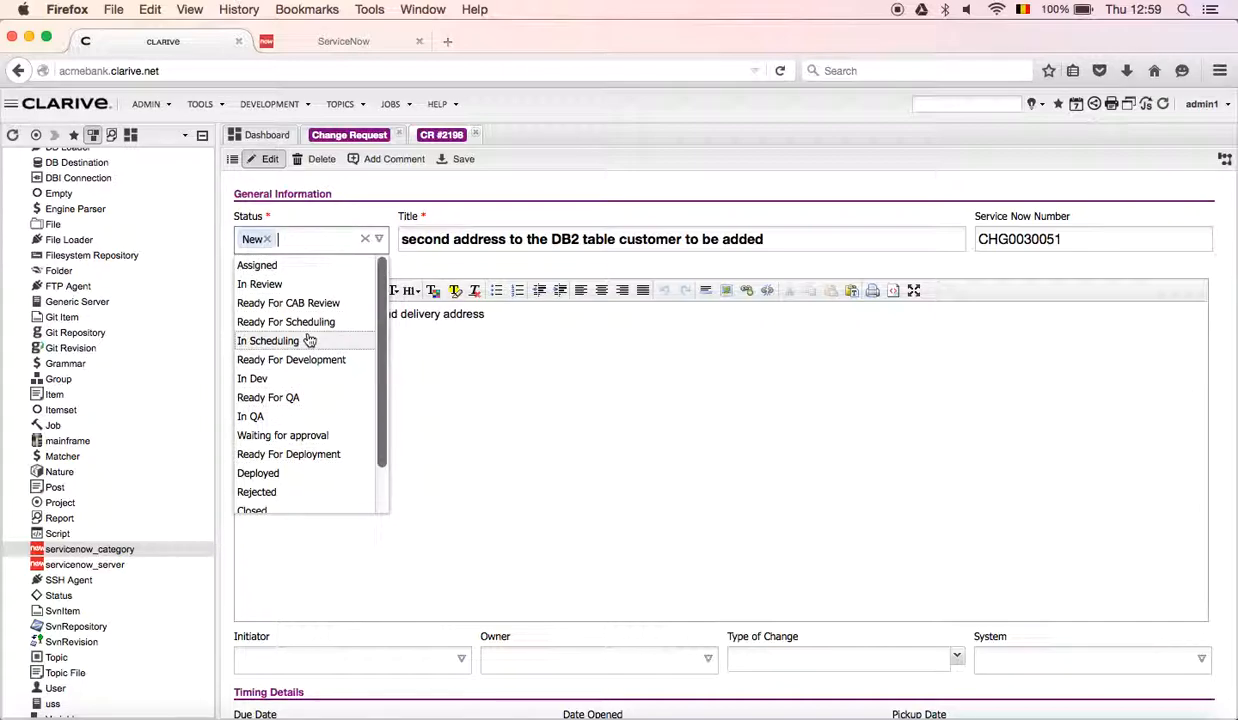
pyautogui.scroll(-2, 312, 350)
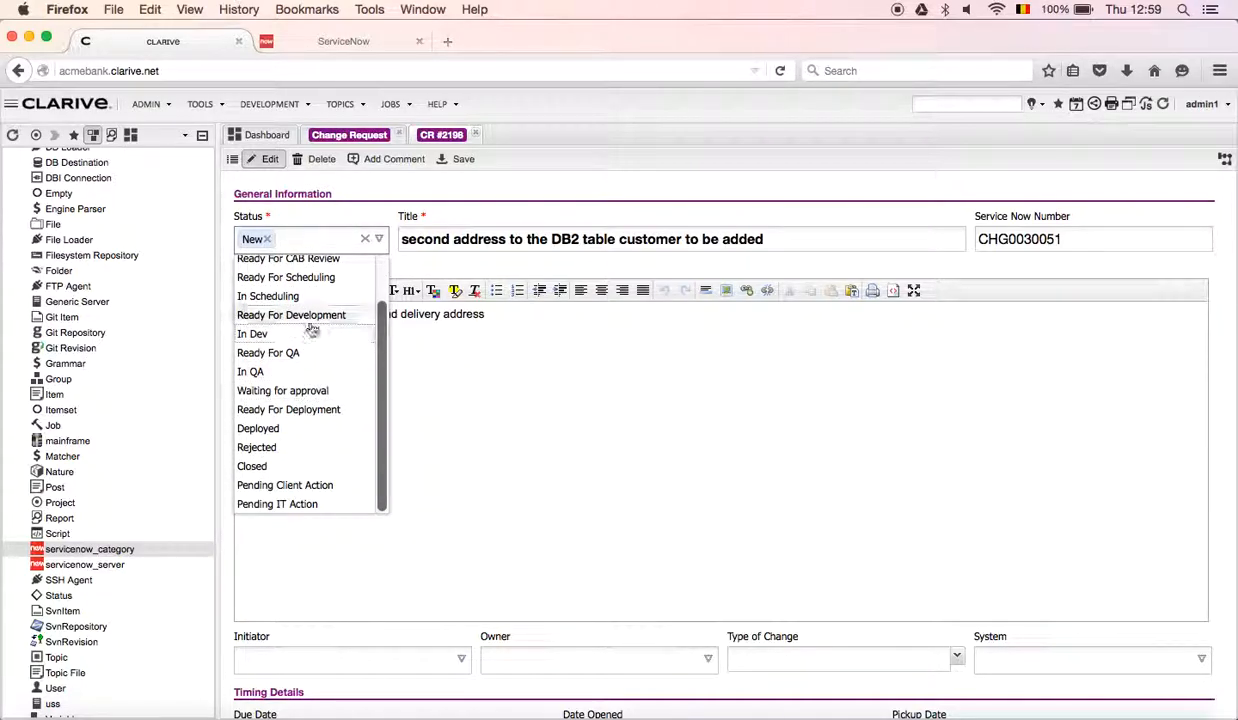
pyautogui.scroll(2, 315, 328)
pyautogui.click(312, 268)
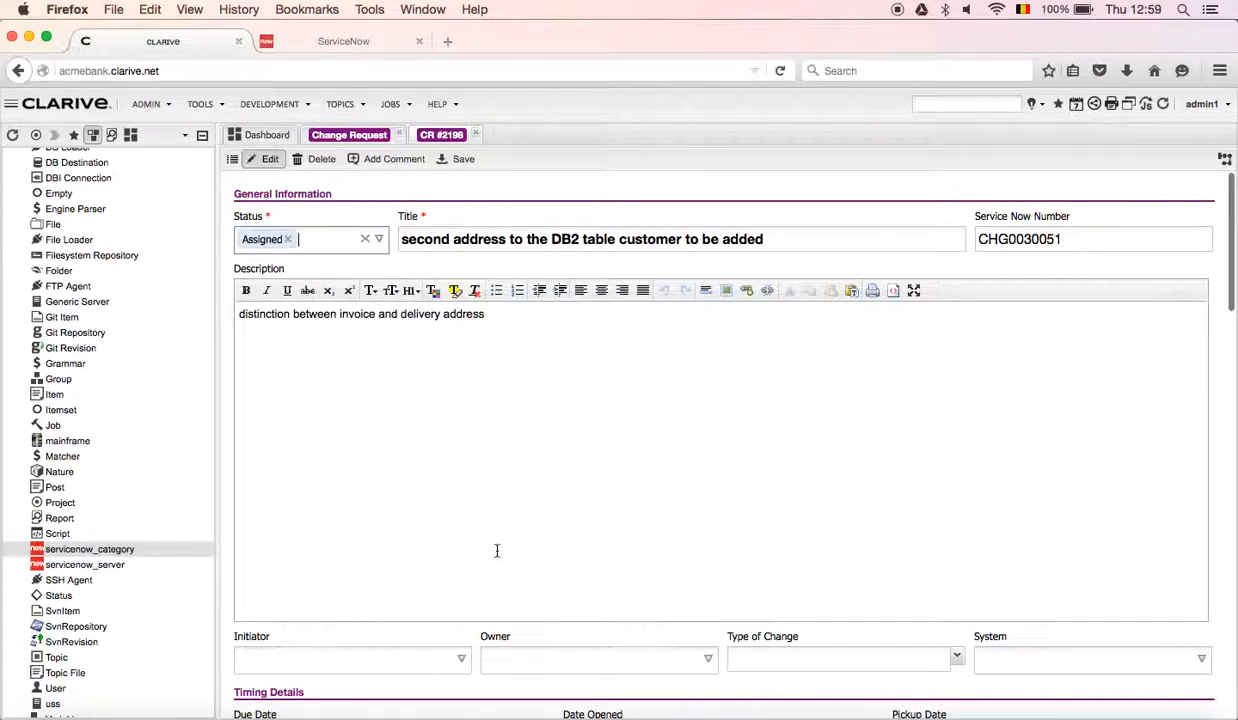
# Set the owner to admin, type of change to enhancement and system to ClientApp, and save the change request.
pyautogui.click(706, 658)
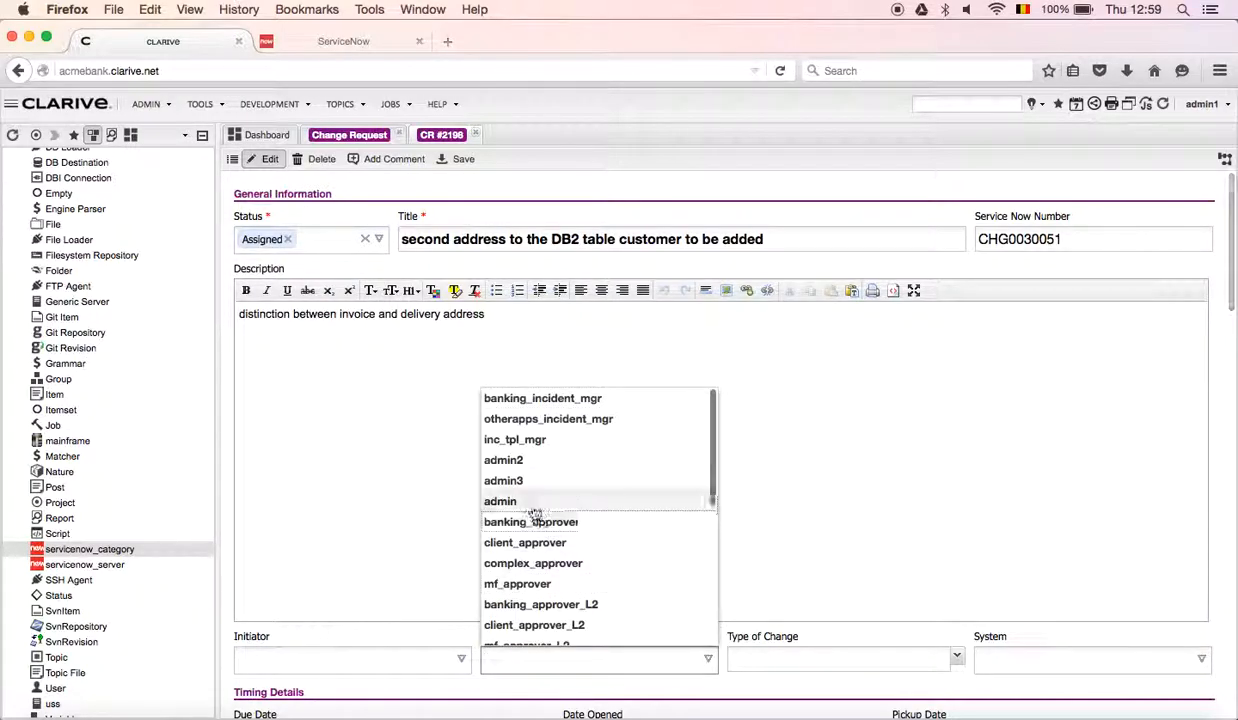
pyautogui.click(528, 502)
pyautogui.click(958, 660)
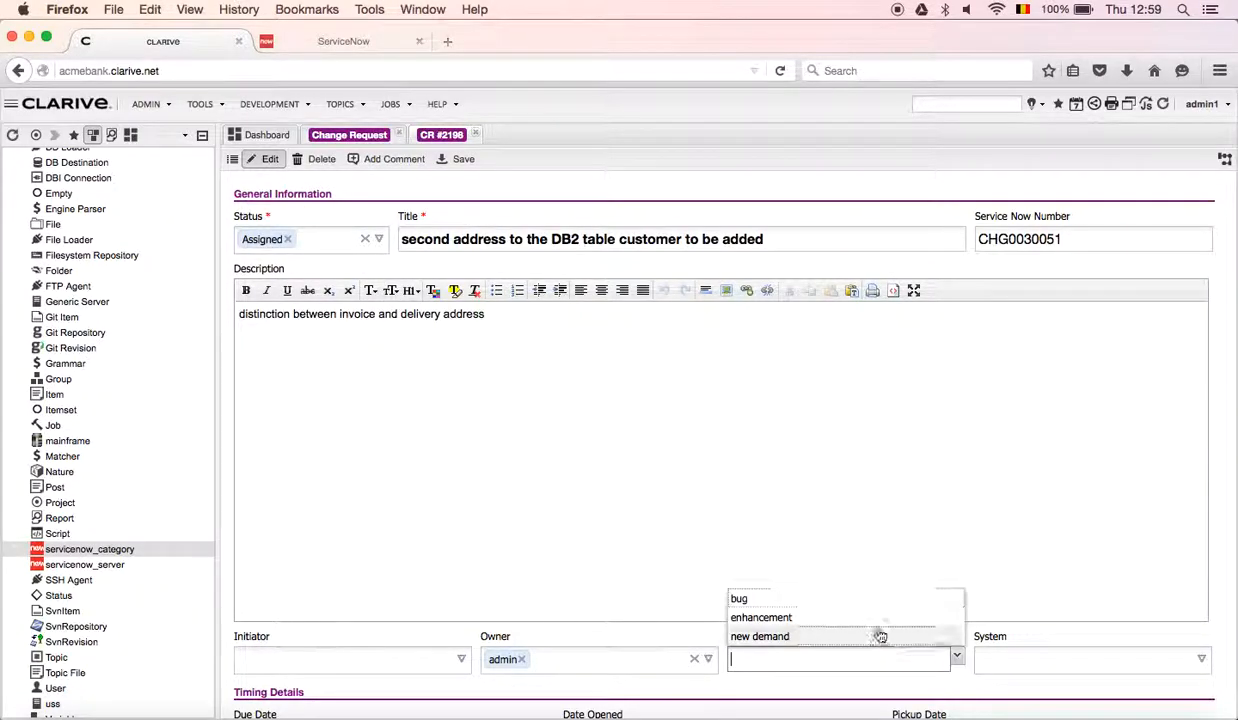
pyautogui.click(862, 619)
pyautogui.click(1204, 657)
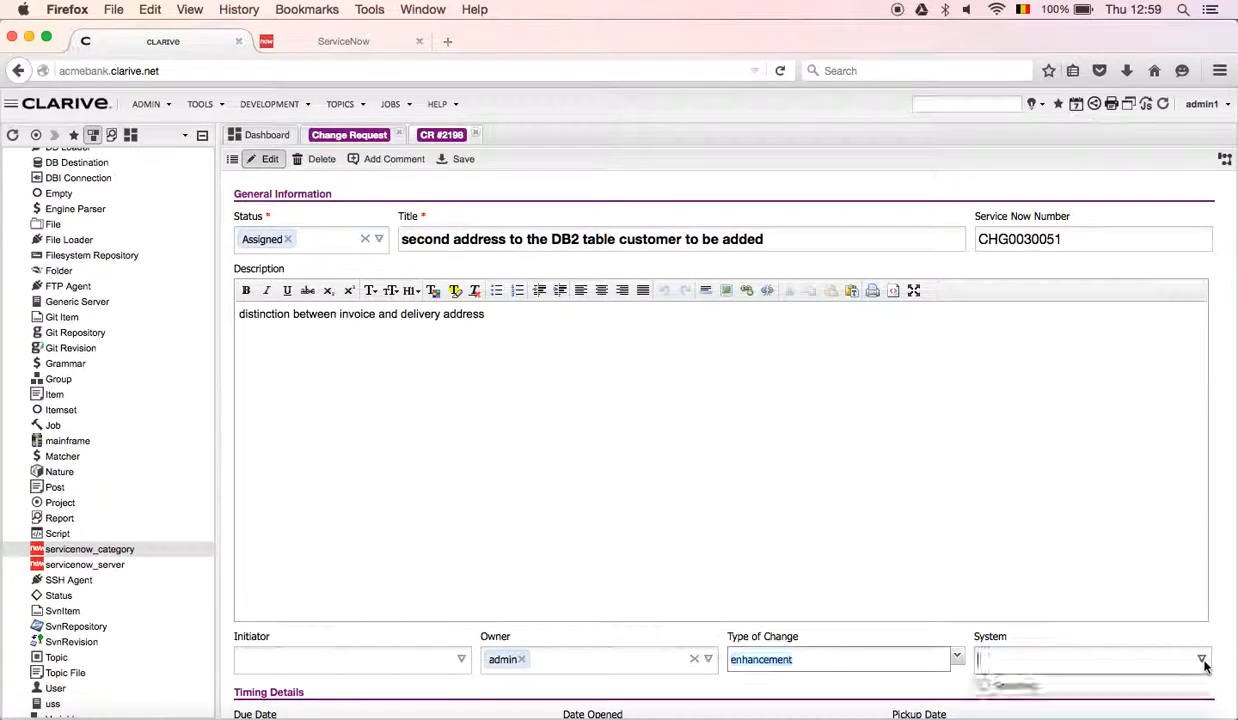
pyautogui.click(1108, 597)
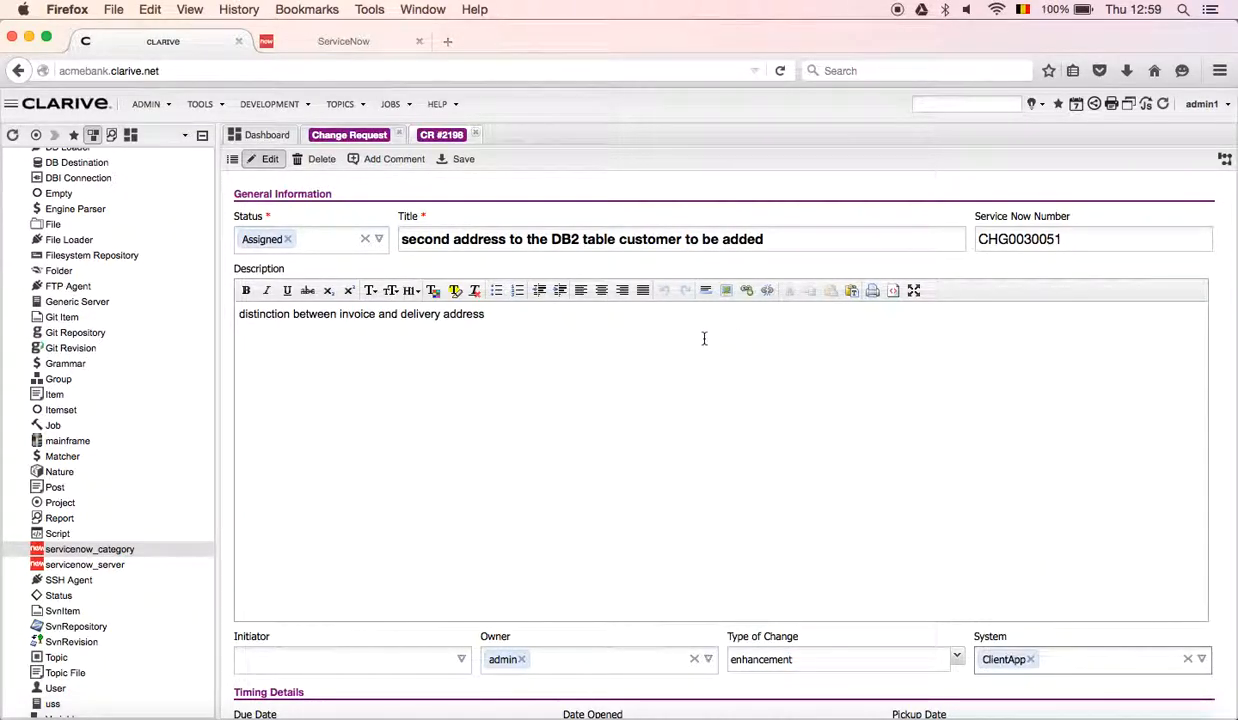
pyautogui.click(459, 161)
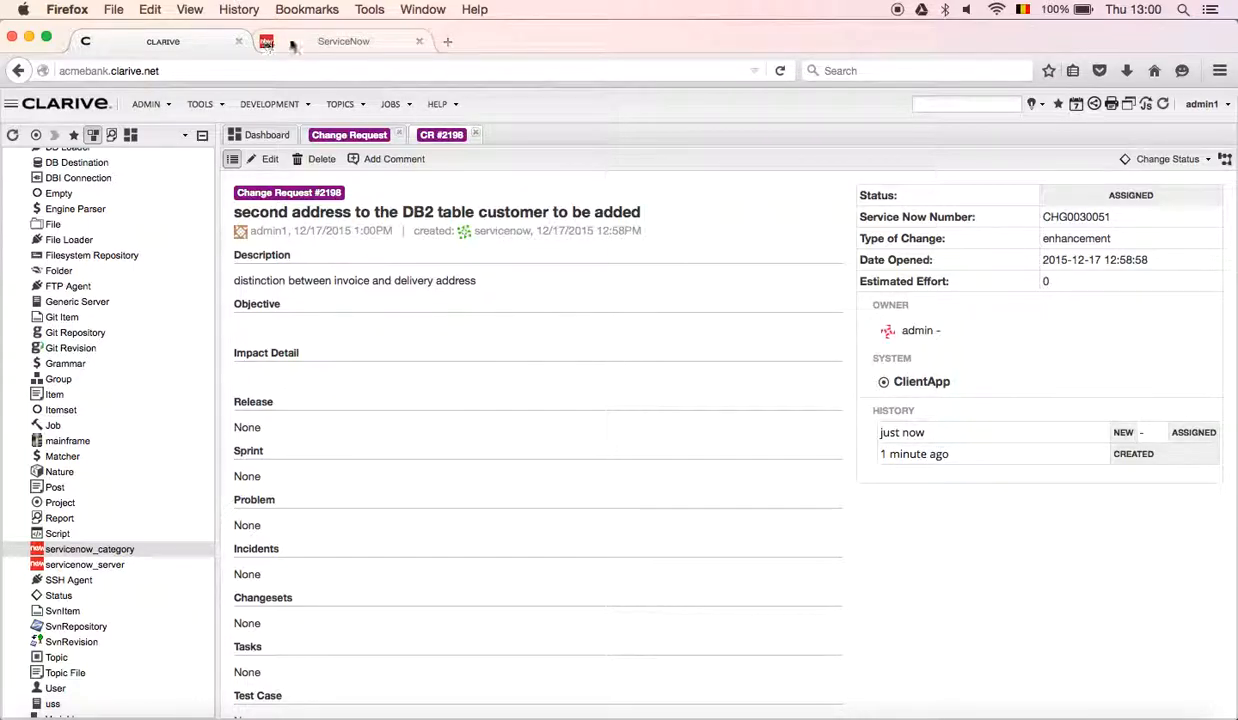
# Check the state of the same change request in ServiceNow and view the statuses available for it in Clarive.
pyautogui.click(331, 42)
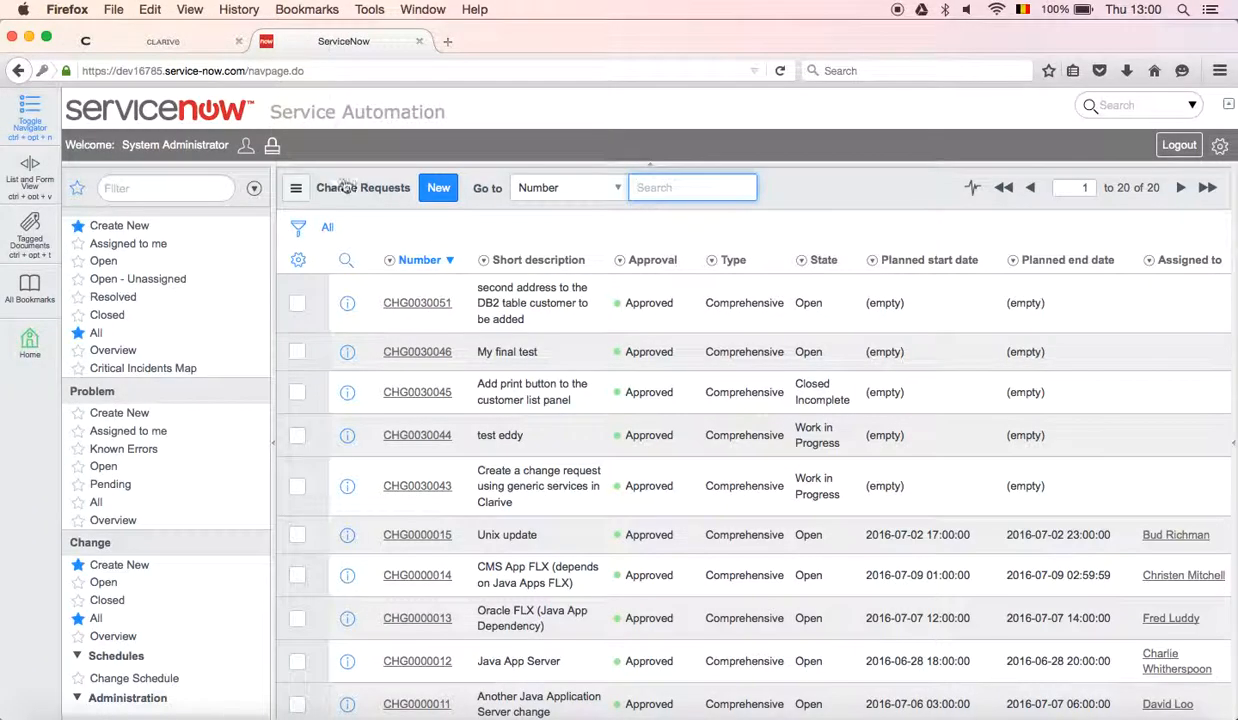
pyautogui.click(418, 304)
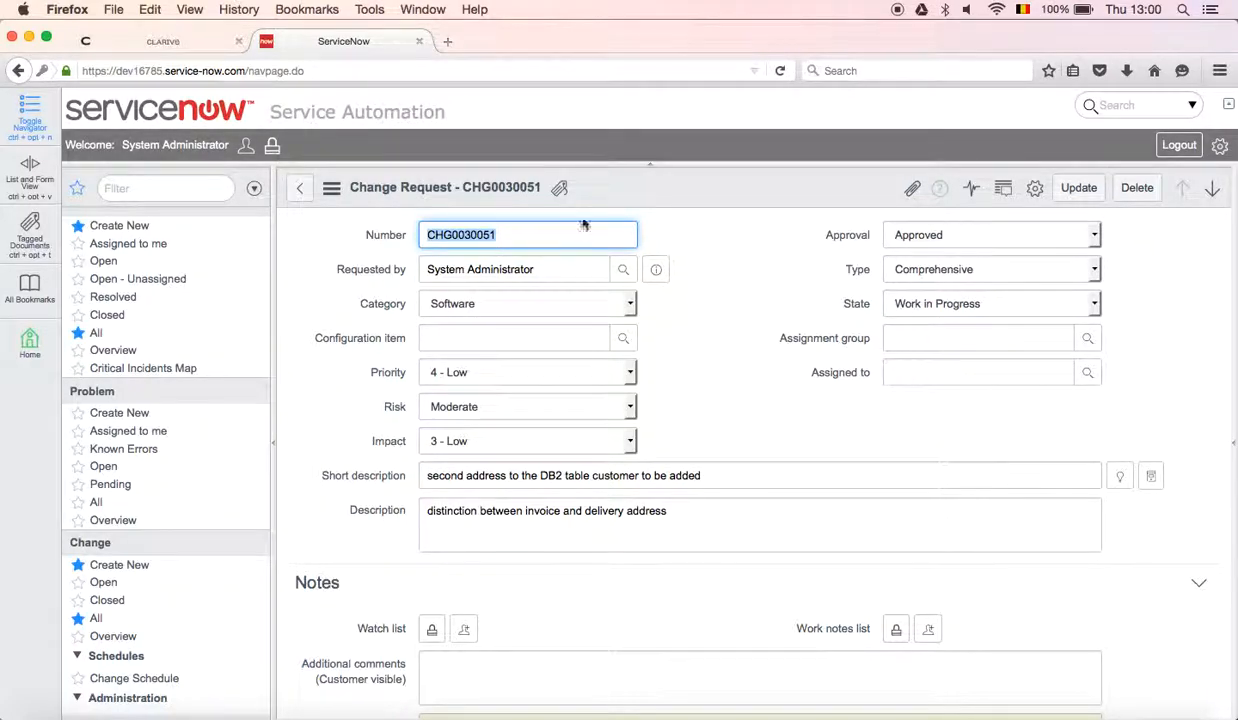
pyautogui.click(201, 45)
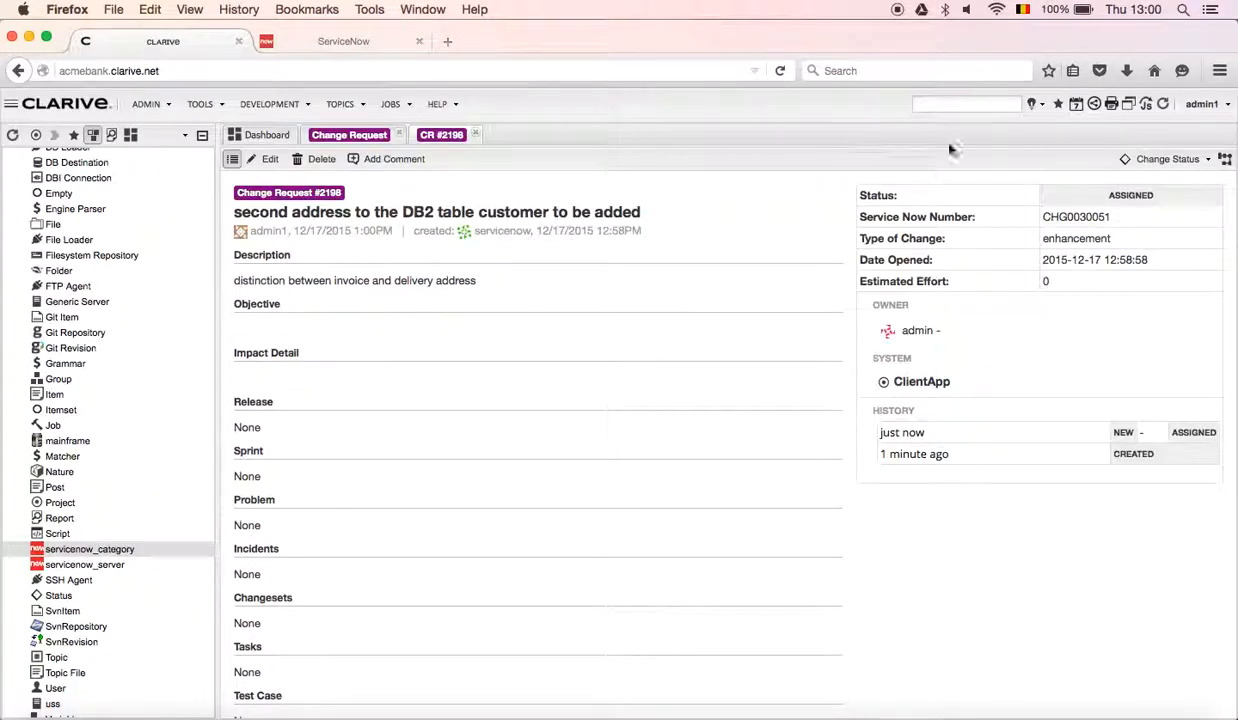
pyautogui.click(1170, 160)
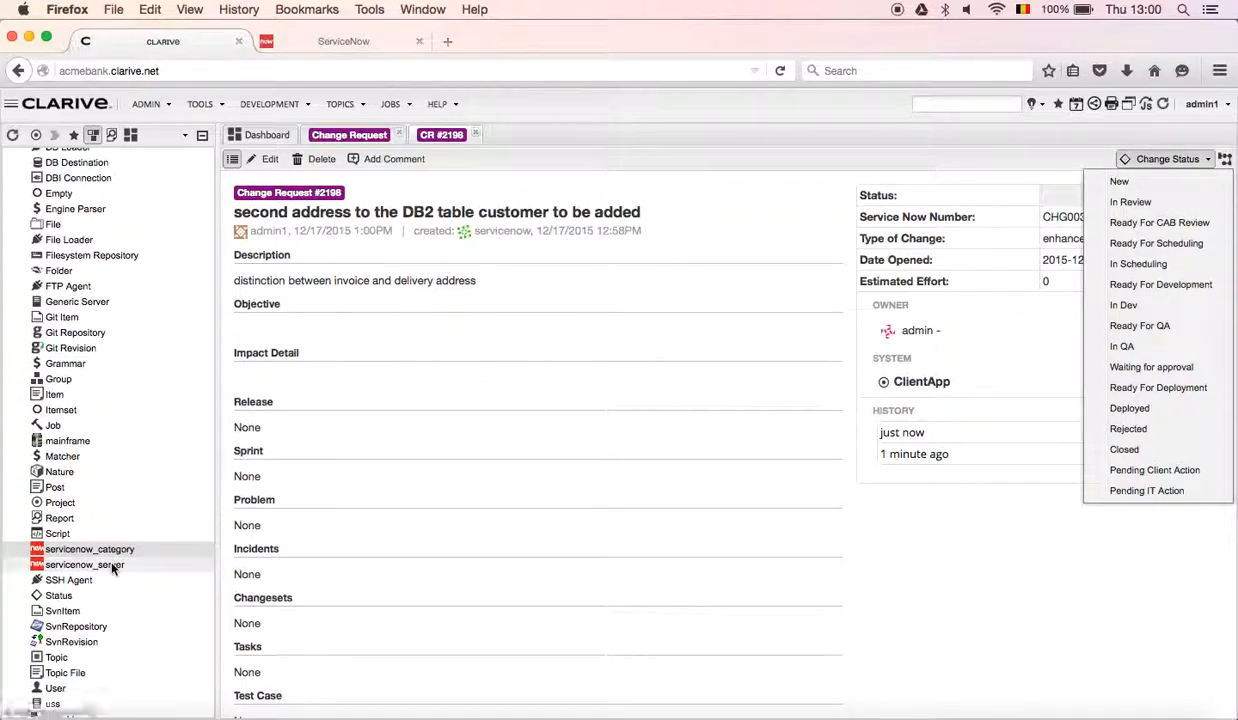
# Show Clarive's rules as a tree and open the ServiceNow webservice rule and the "Change service now document status" event rule.
pyautogui.click(152, 106)
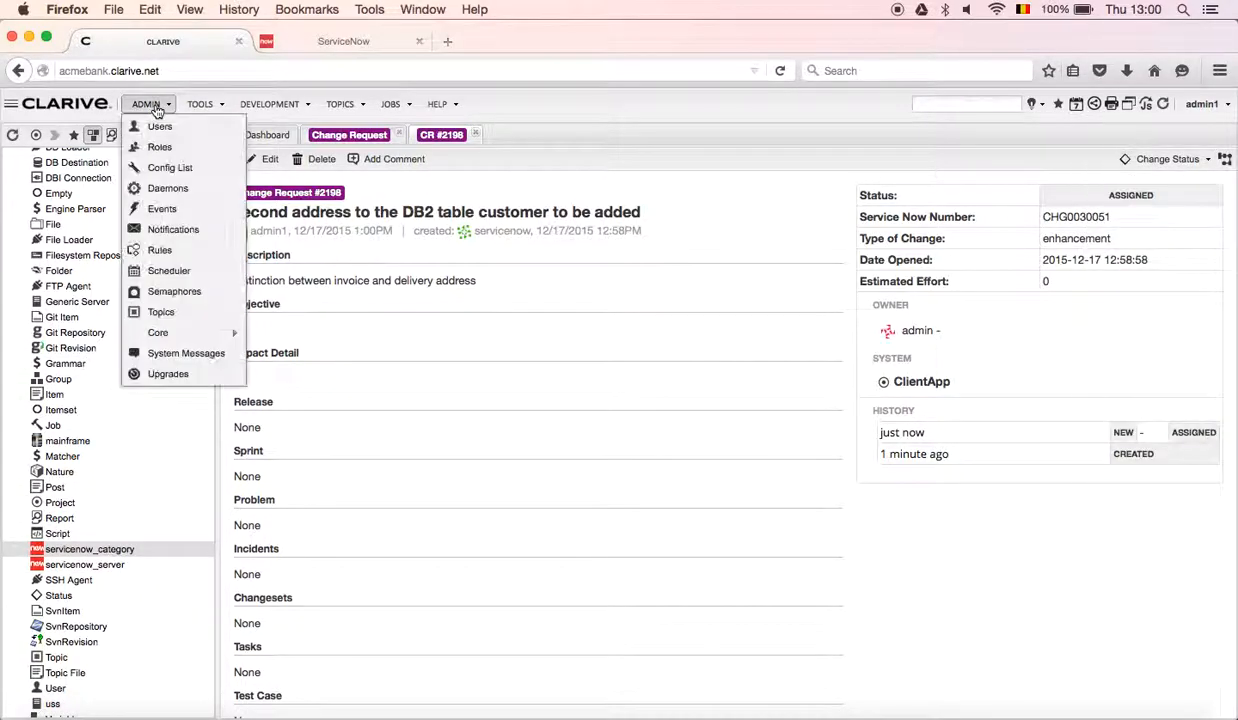
pyautogui.click(168, 256)
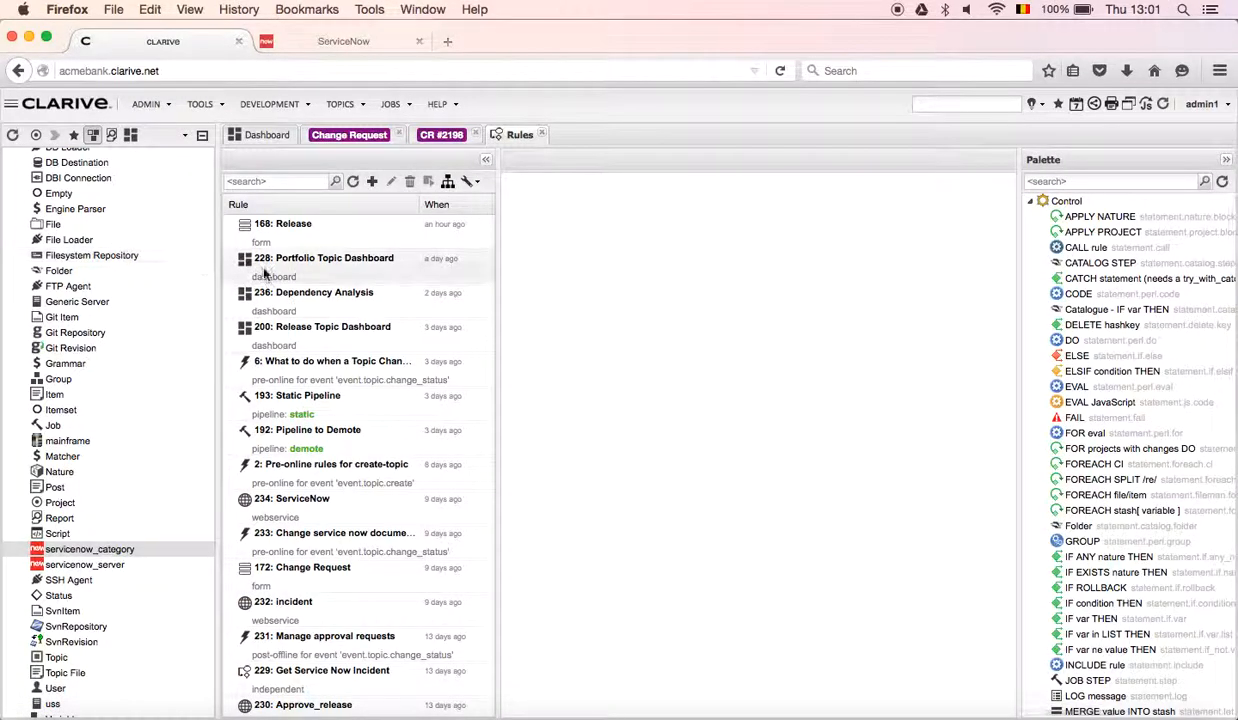
pyautogui.click(447, 181)
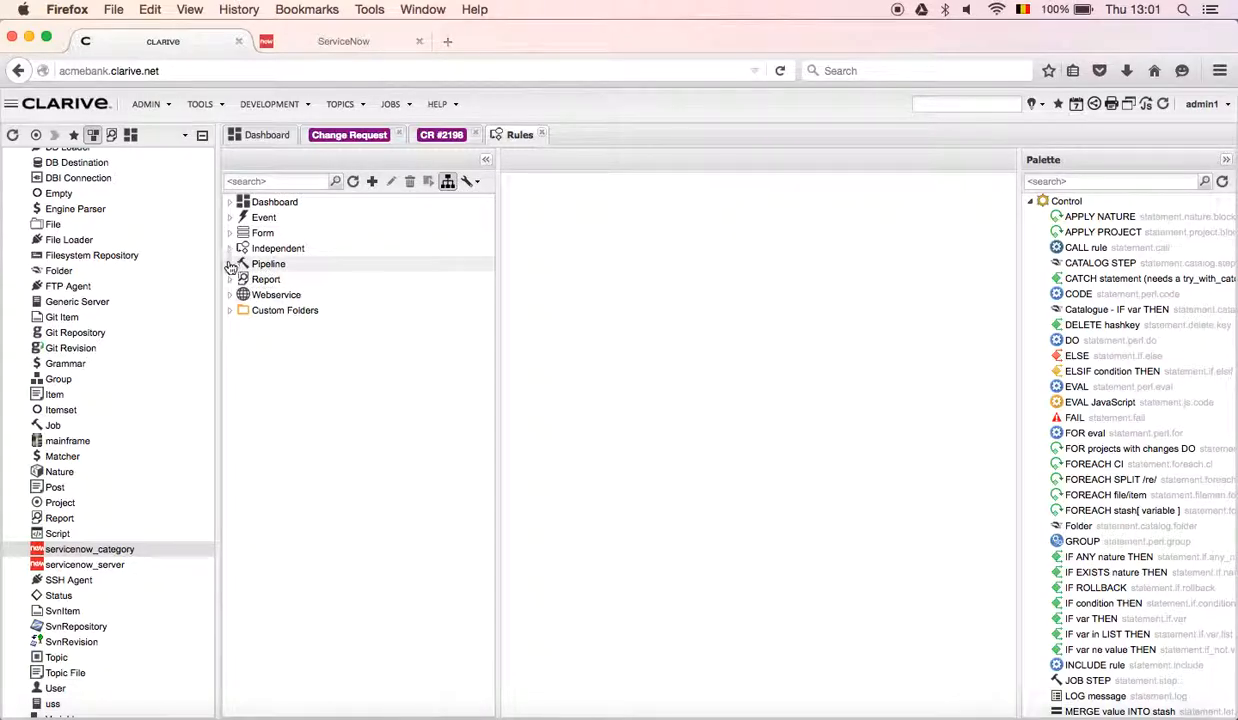
pyautogui.click(231, 295)
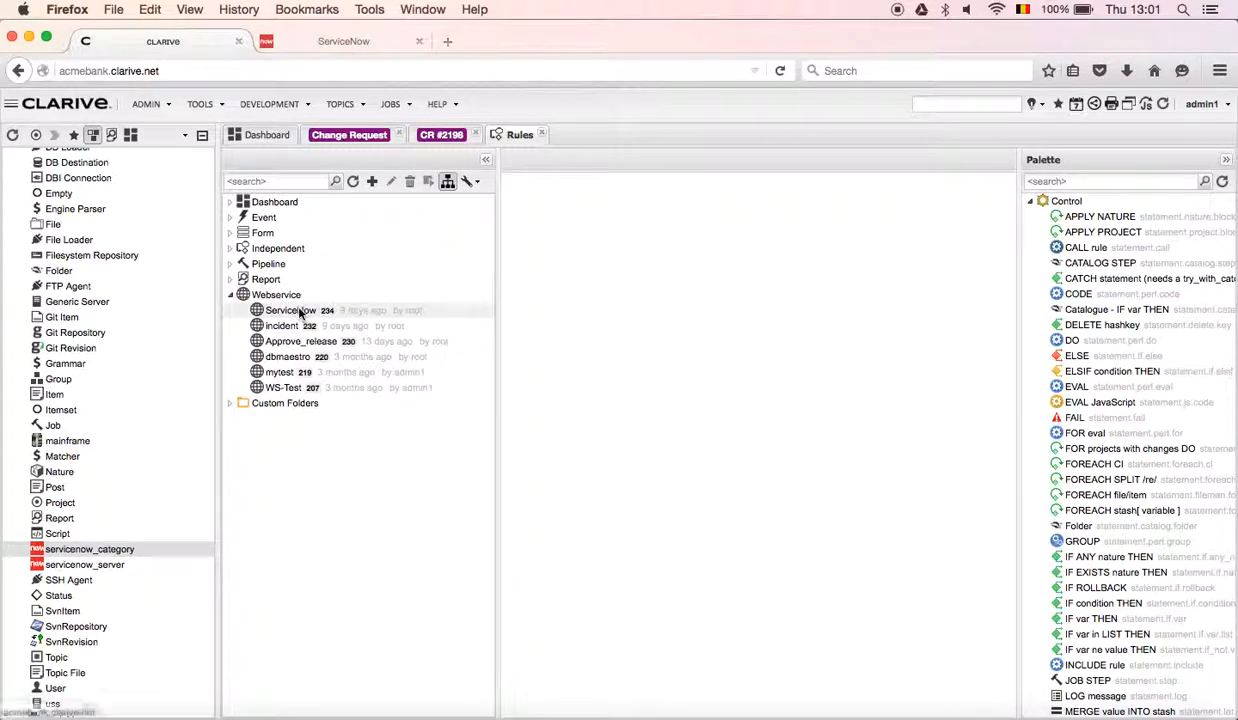
pyautogui.doubleClick(292, 311)
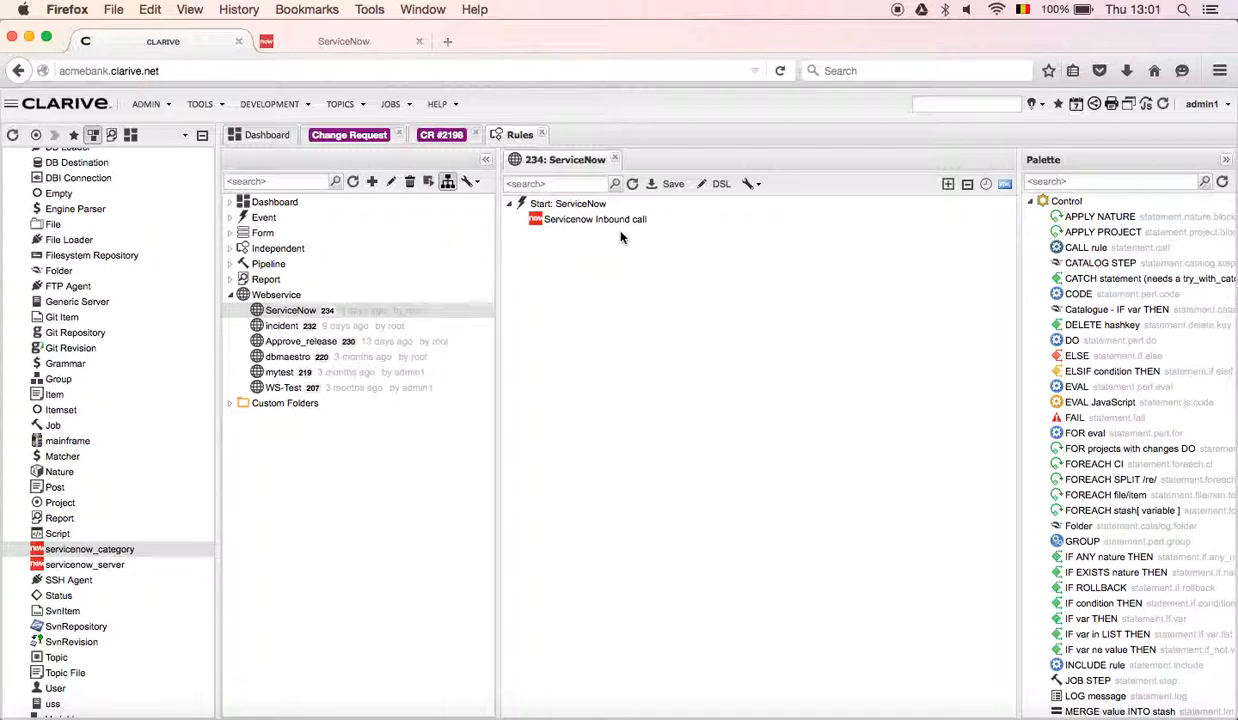
pyautogui.click(231, 219)
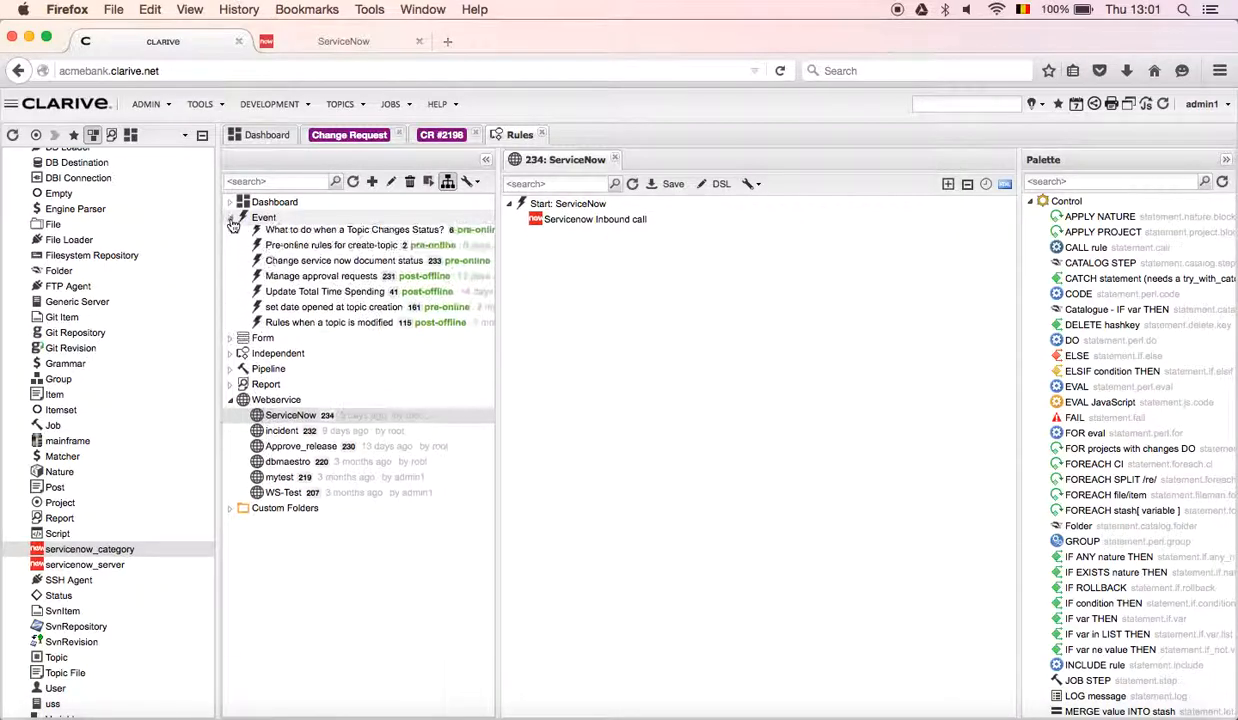
pyautogui.doubleClick(277, 266)
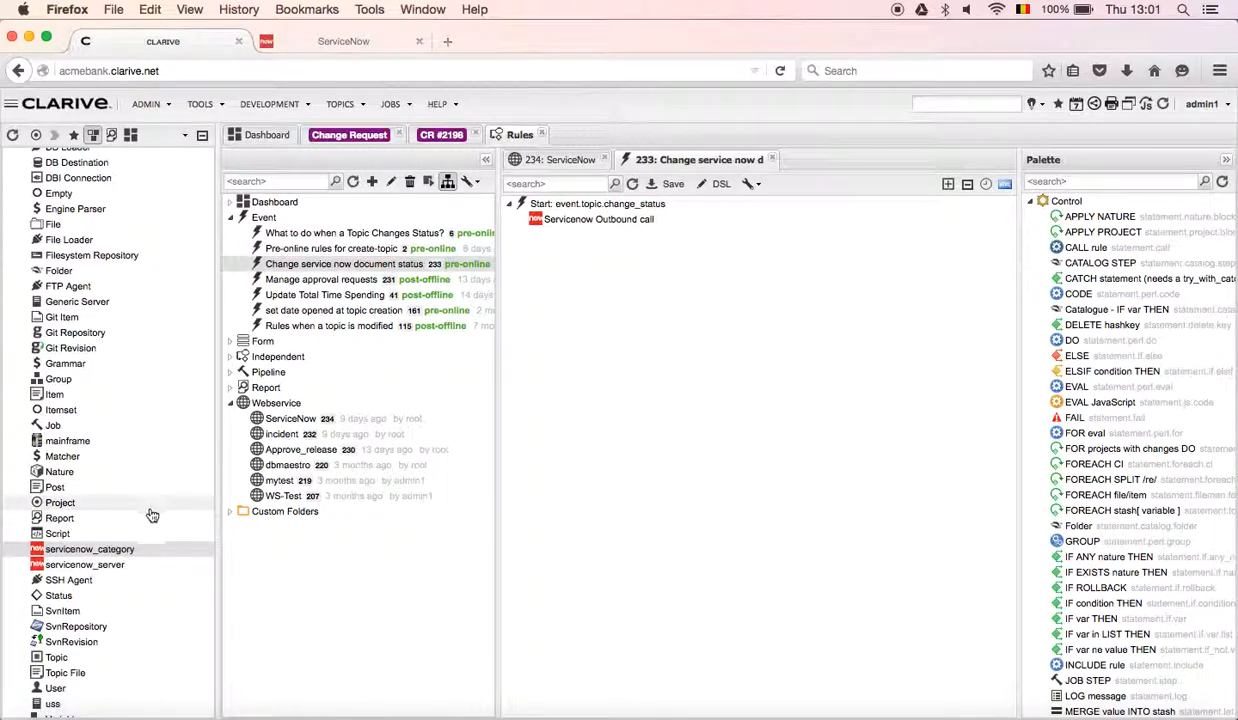
# View the servicenow_server items and examine the field and status mappings of the Change request servicenow_category item.
pyautogui.click(106, 567)
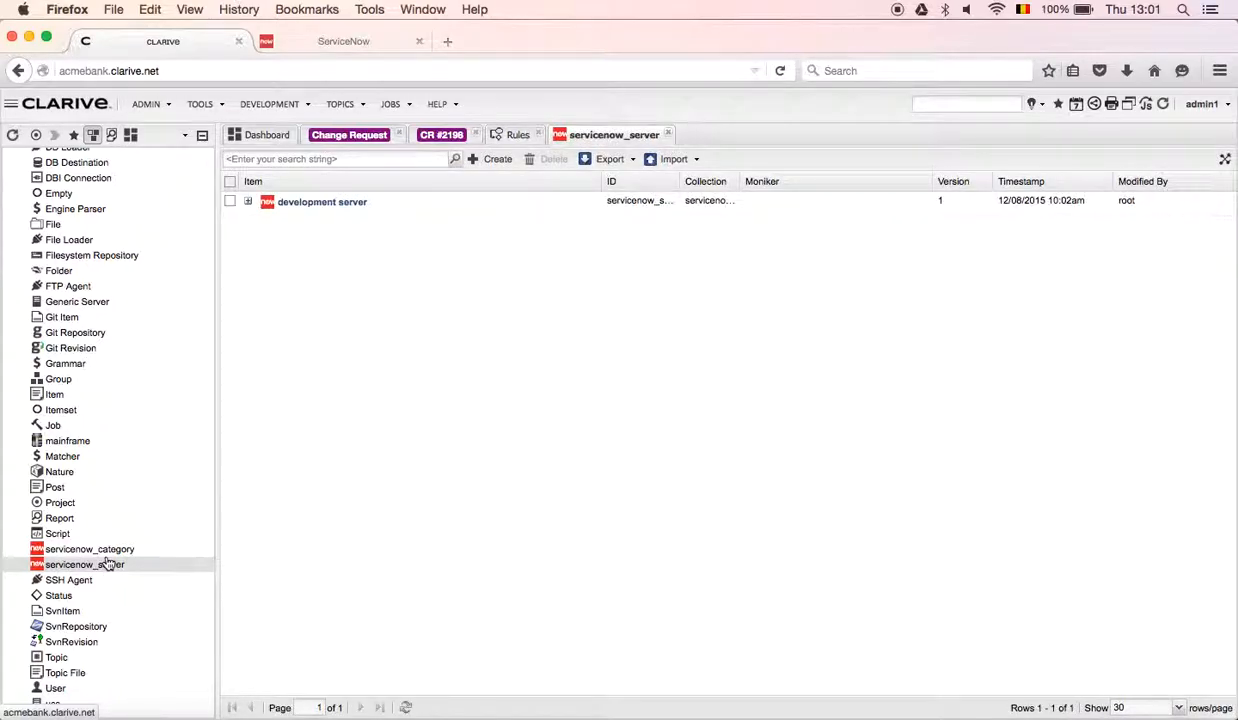
pyautogui.click(108, 553)
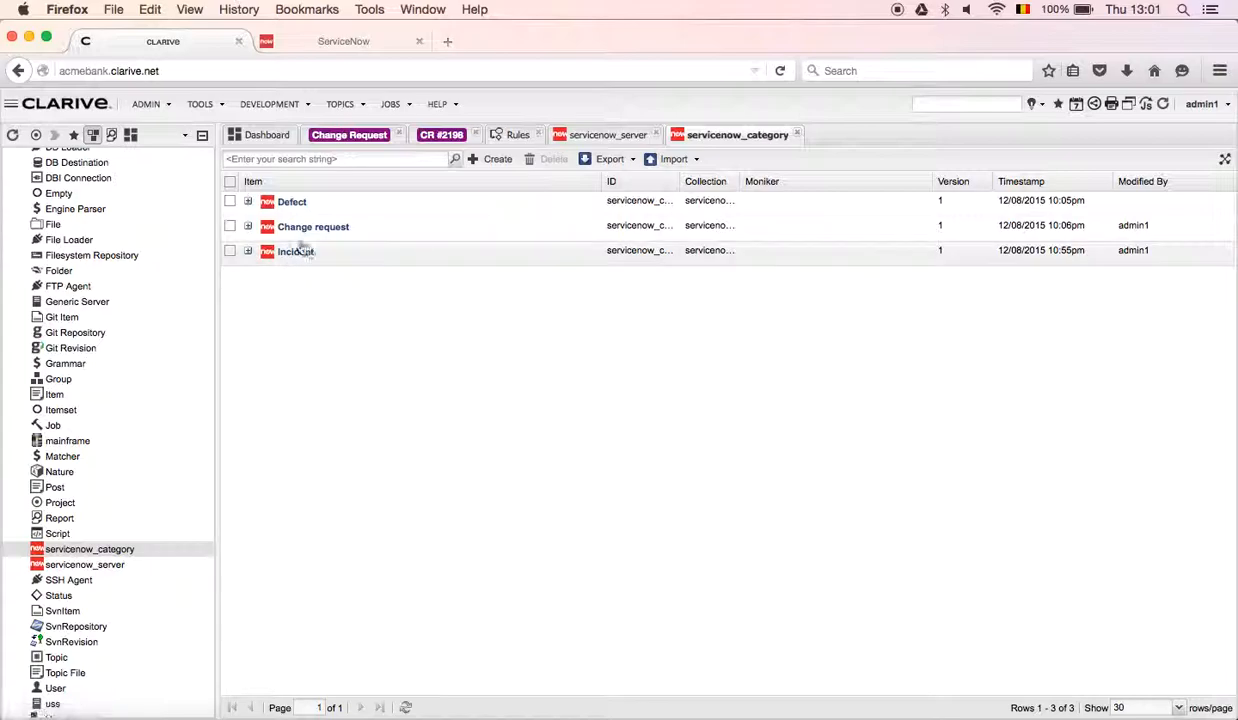
pyautogui.click(320, 228)
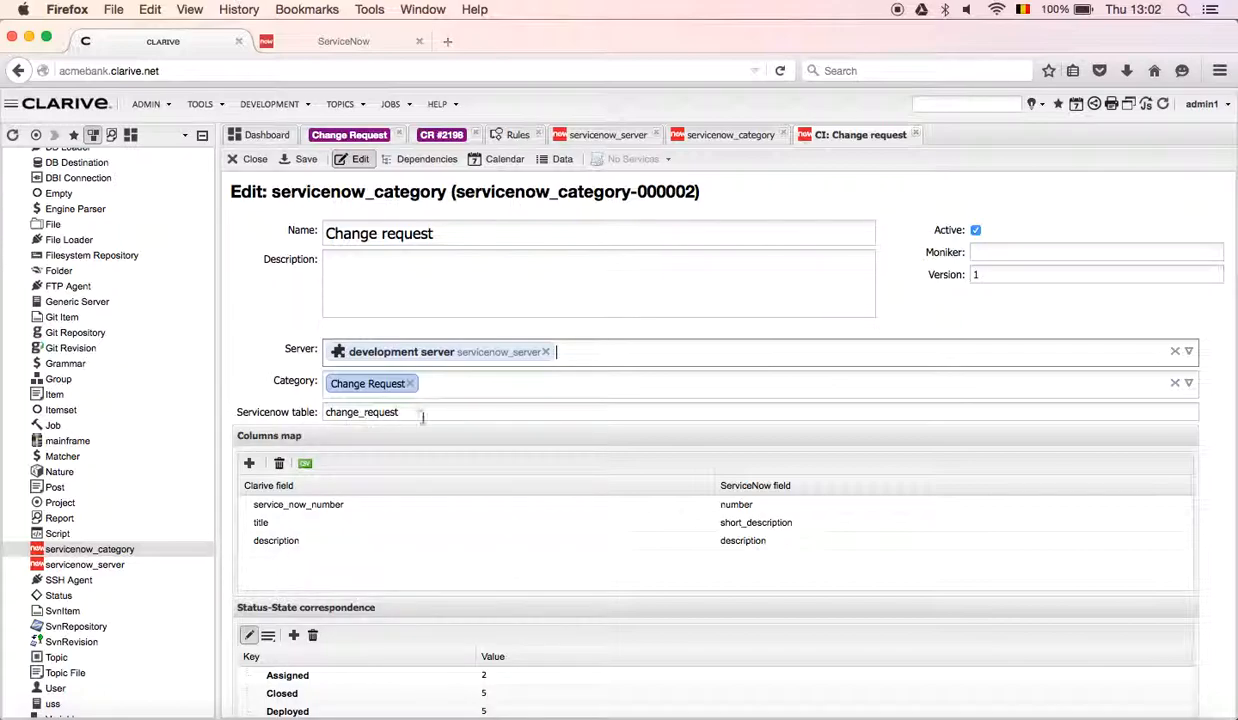
pyautogui.scroll(-2, 435, 458)
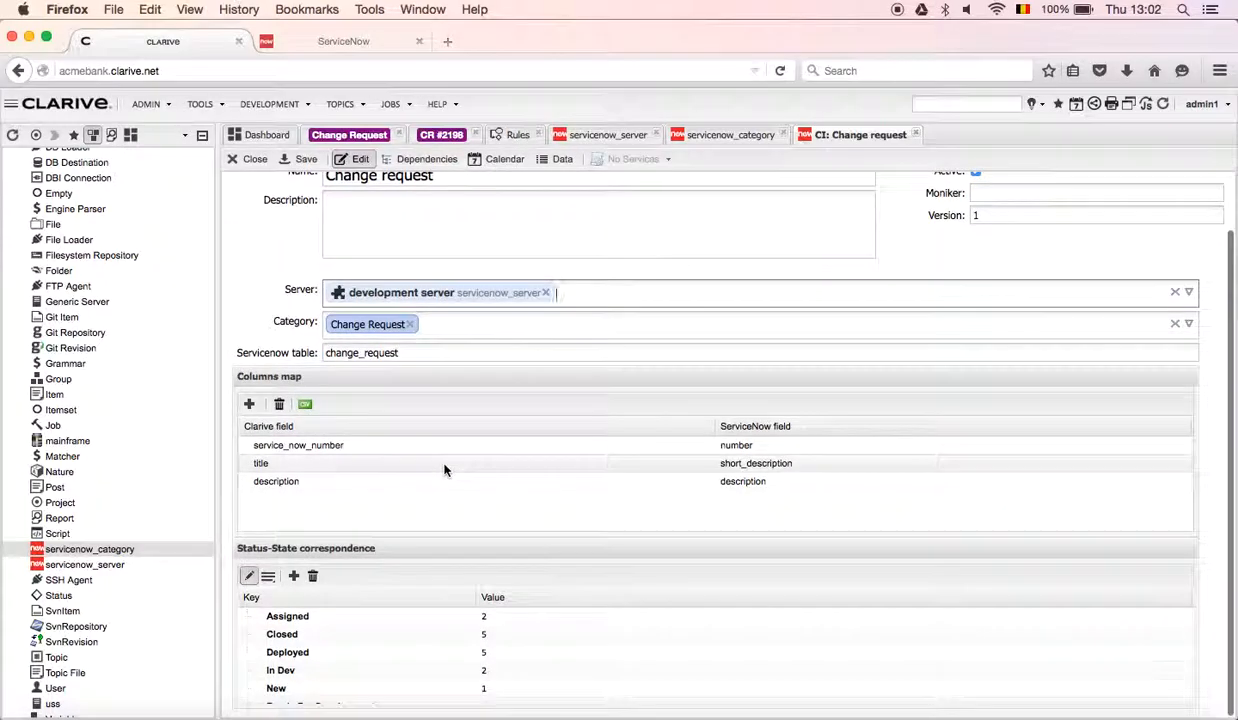